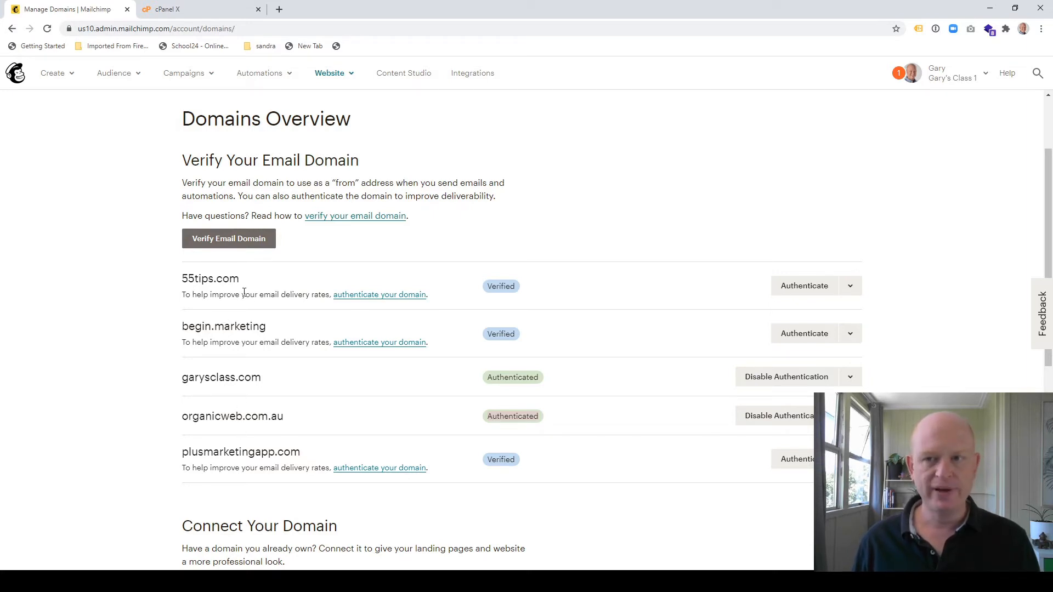
# - Review the email domain verification form and the begin.marketing entry, then switch to the domain's cPanel home page
pyautogui.click(238, 248)
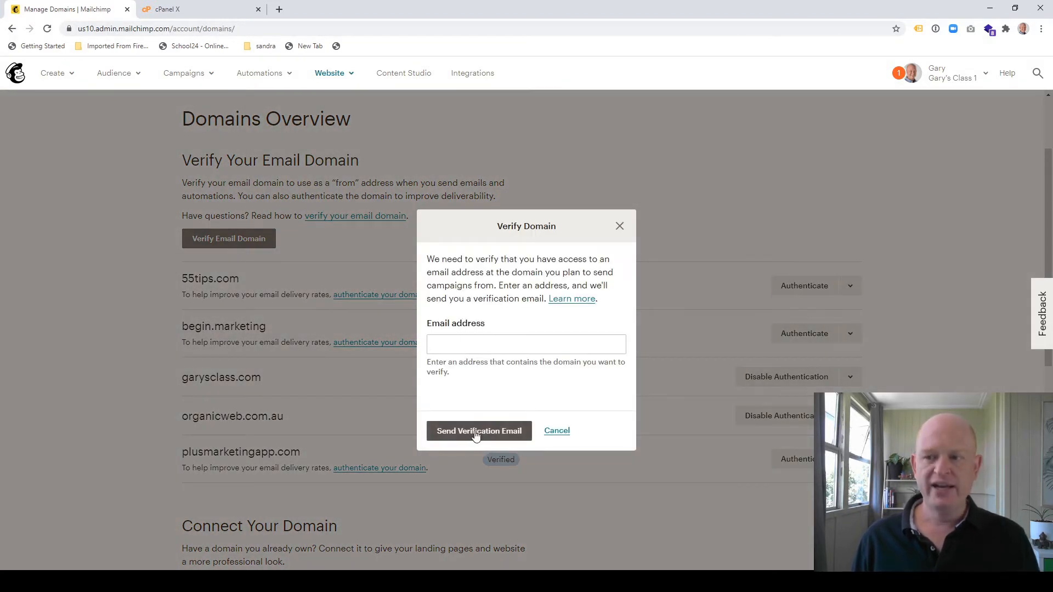
pyautogui.click(620, 226)
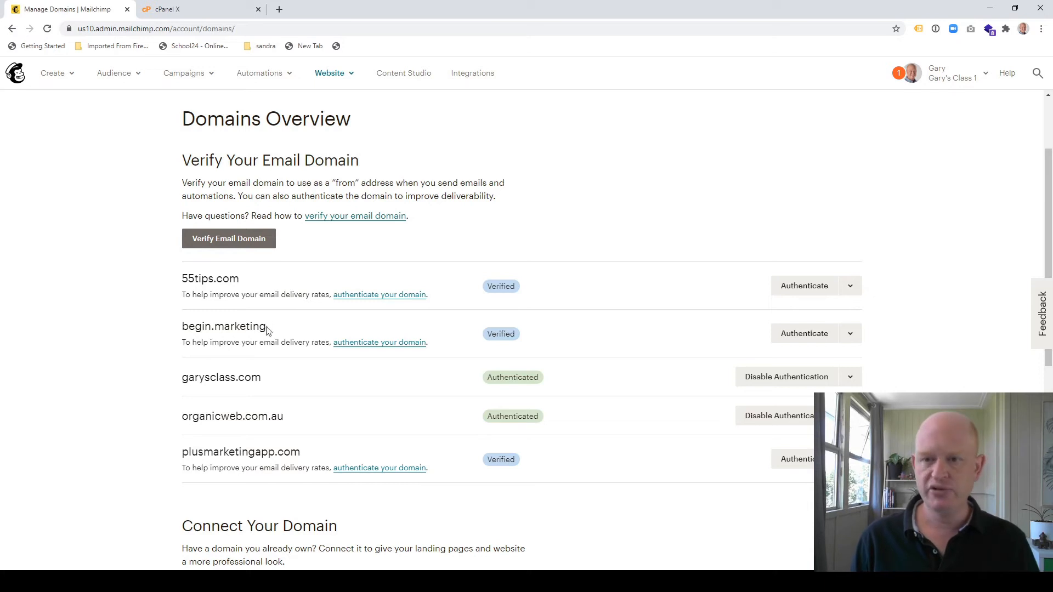
pyautogui.moveTo(267, 324); pyautogui.dragTo(179, 329)
pyautogui.click(288, 330)
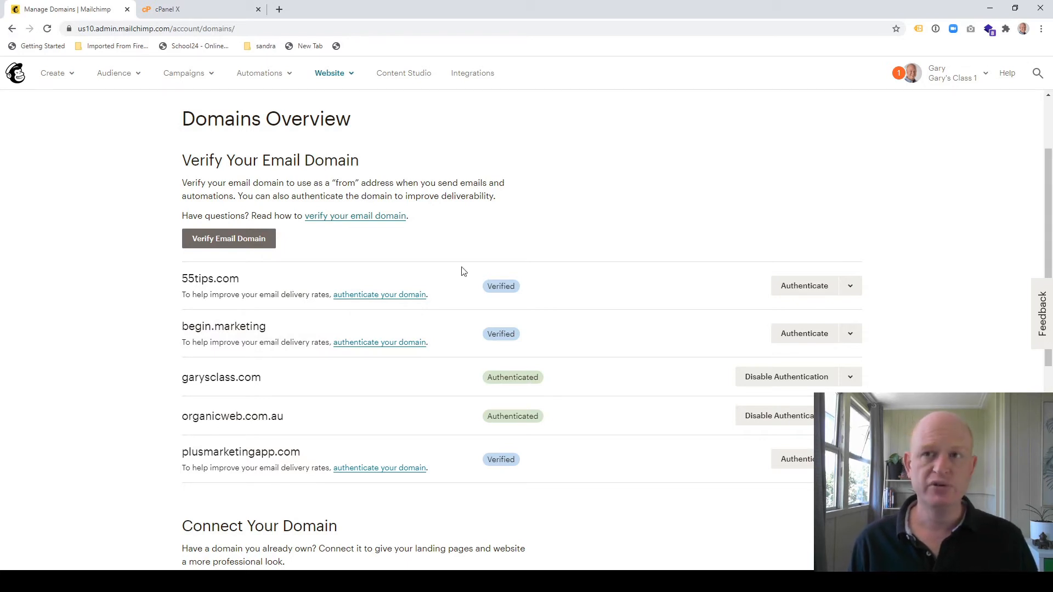
pyautogui.click(208, 13)
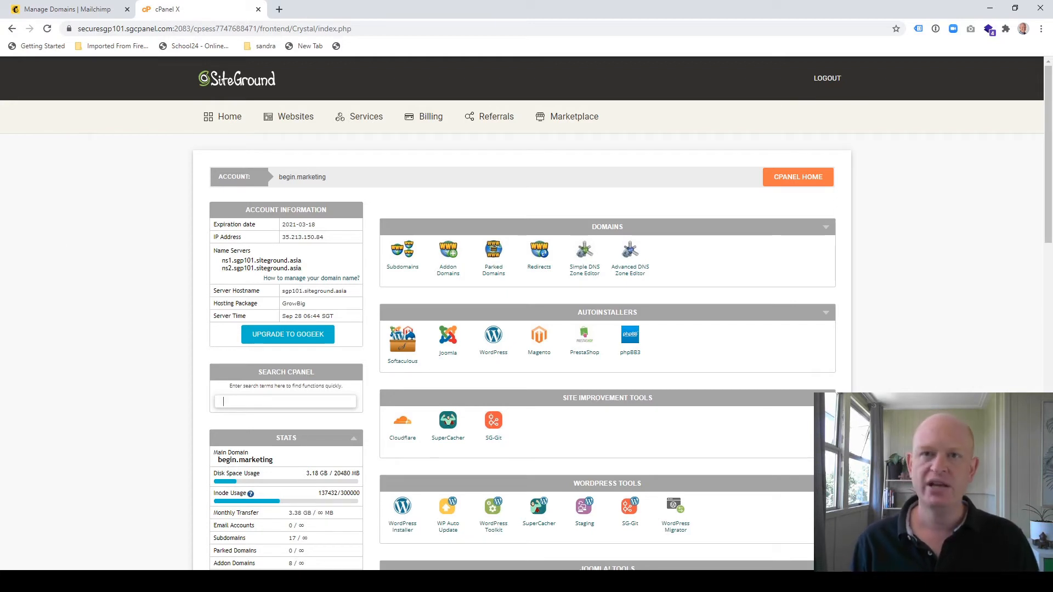
# - Return to Mailchimp, open the authentication details for begin.marketing and copy the first CNAME record name, k2._domainkey.begin.marketing
pyautogui.click(77, 13)
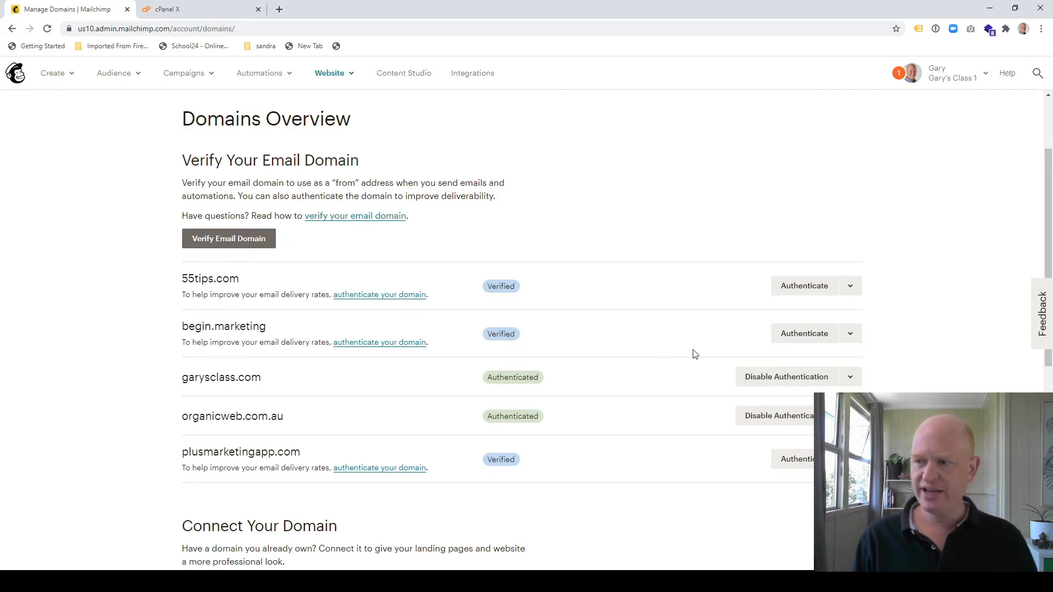
pyautogui.click(805, 341)
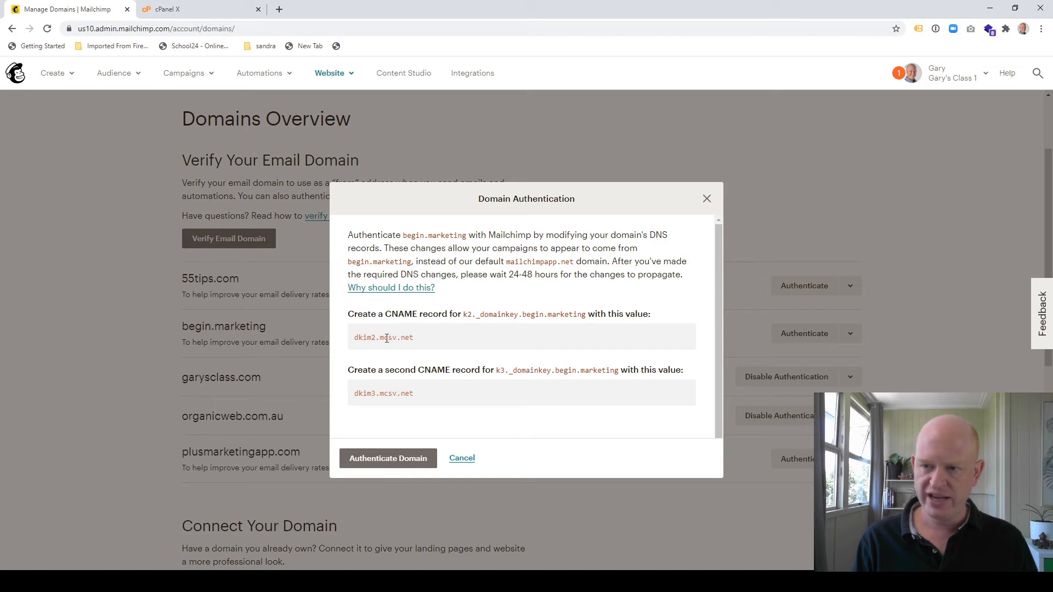
pyautogui.moveTo(464, 315); pyautogui.dragTo(587, 312)
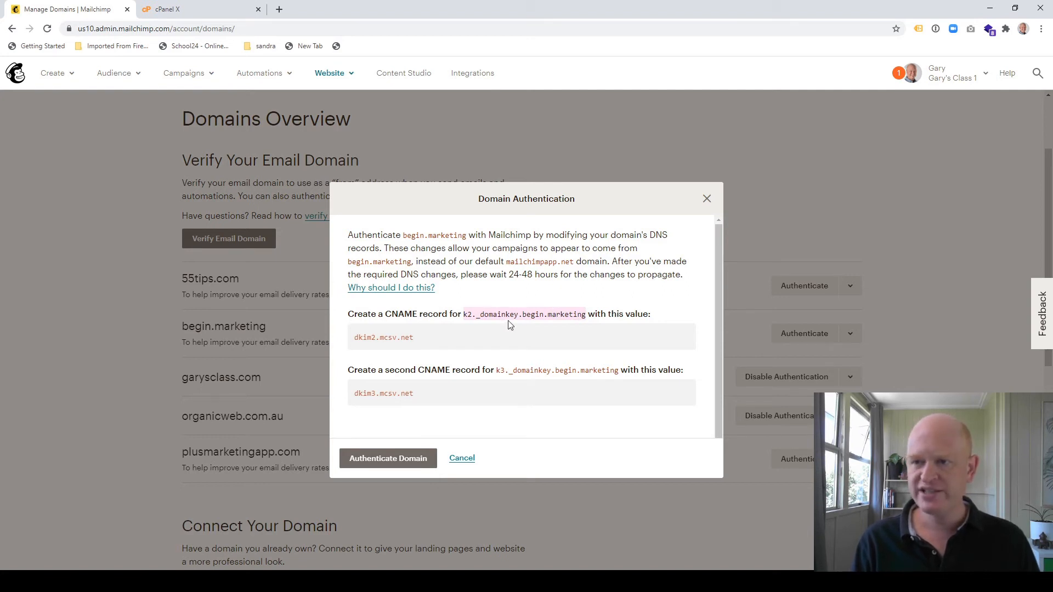
# - Switch to cPanel and open the Simple DNS Zone Editor for begin.marketing, the domain named in Mailchimp's authentication details
pyautogui.click(208, 13)
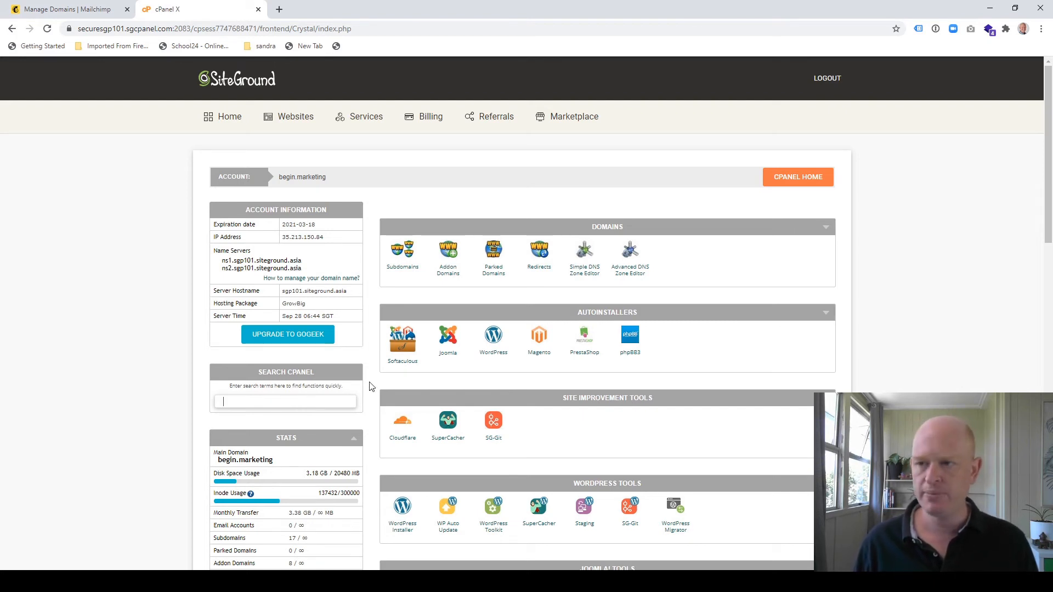
pyautogui.click(586, 258)
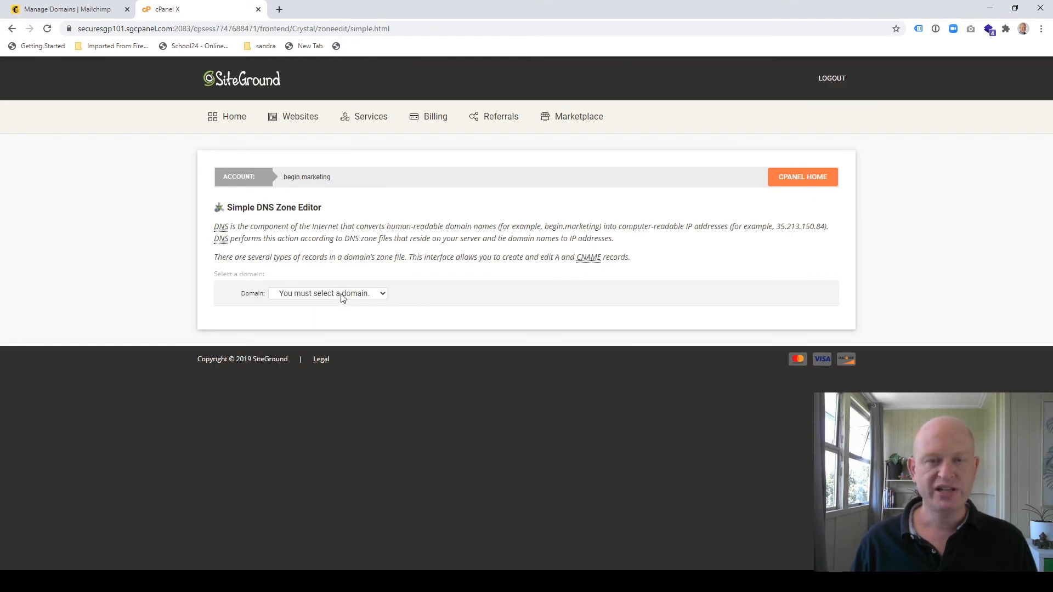
pyautogui.click(68, 11)
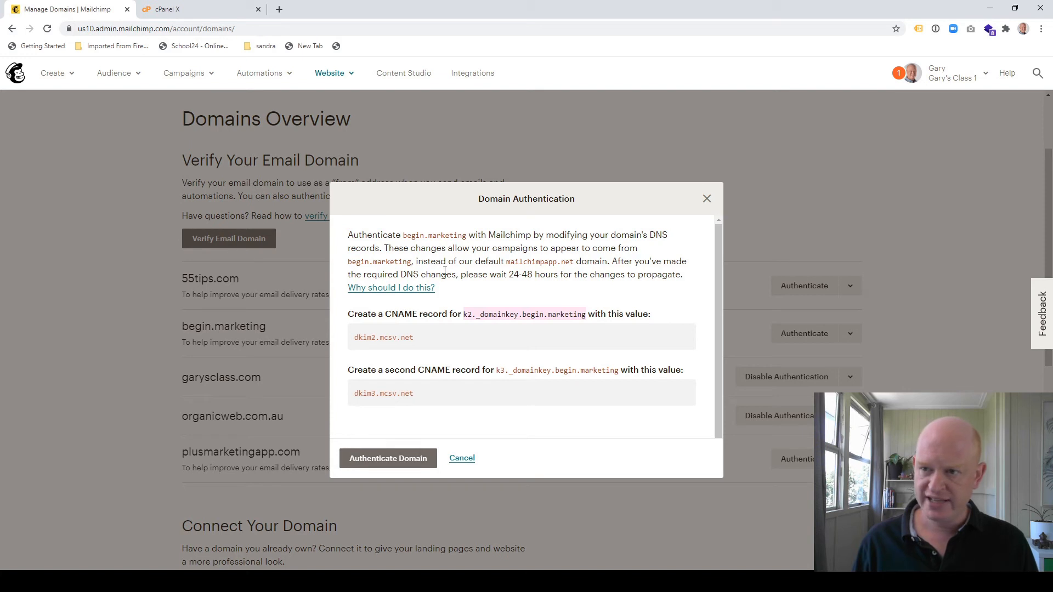
pyautogui.moveTo(405, 236); pyautogui.dragTo(463, 232)
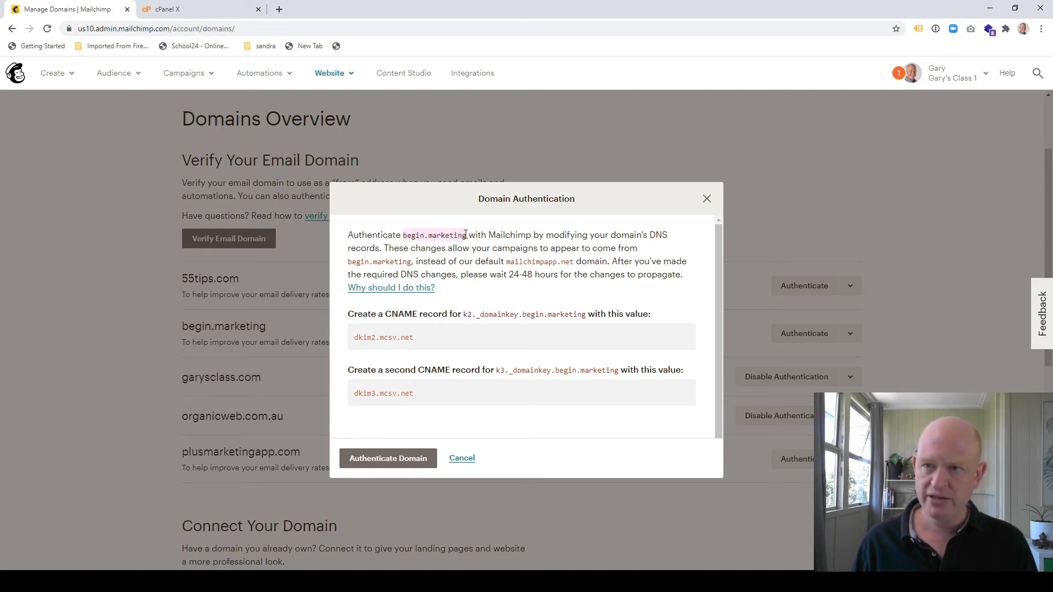
pyautogui.click(203, 13)
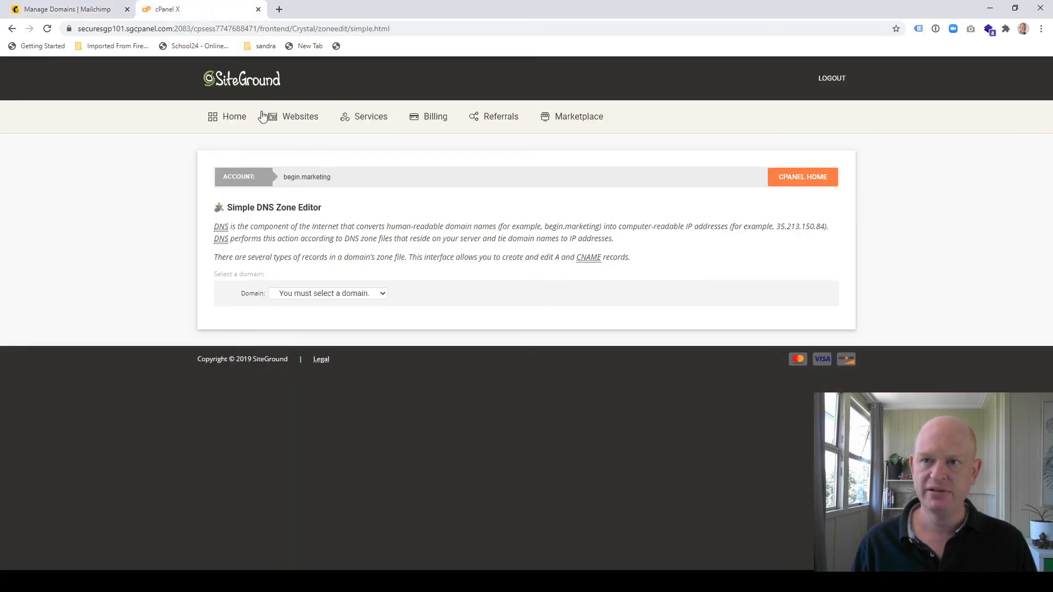
pyautogui.click(333, 335)
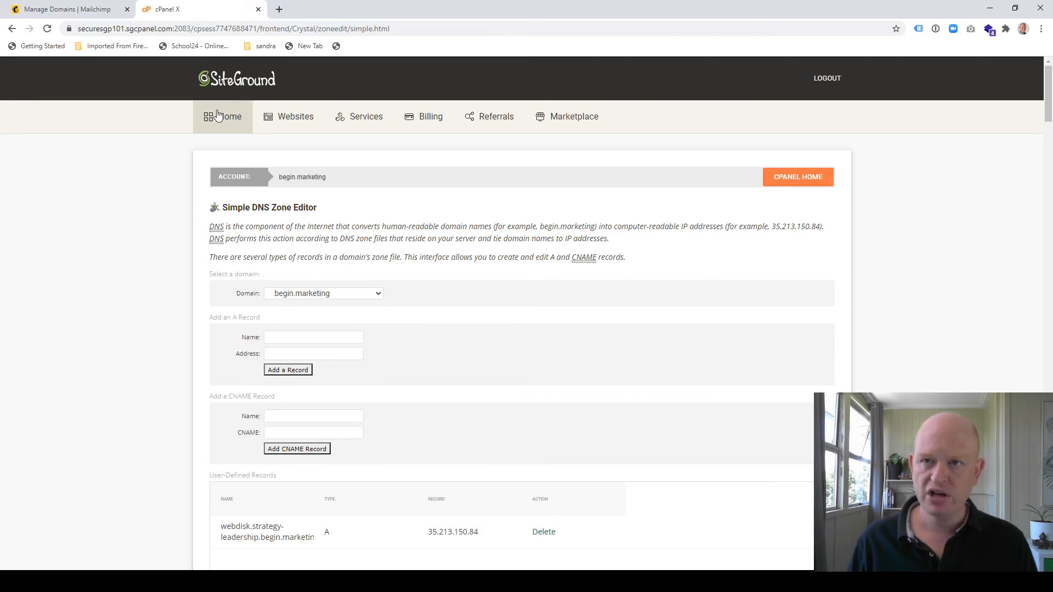
# - Check the required record type in Mailchimp and enter k2._domainkey.begin.marketing as the name of a new CNAME record in cPanel
pyautogui.click(75, 13)
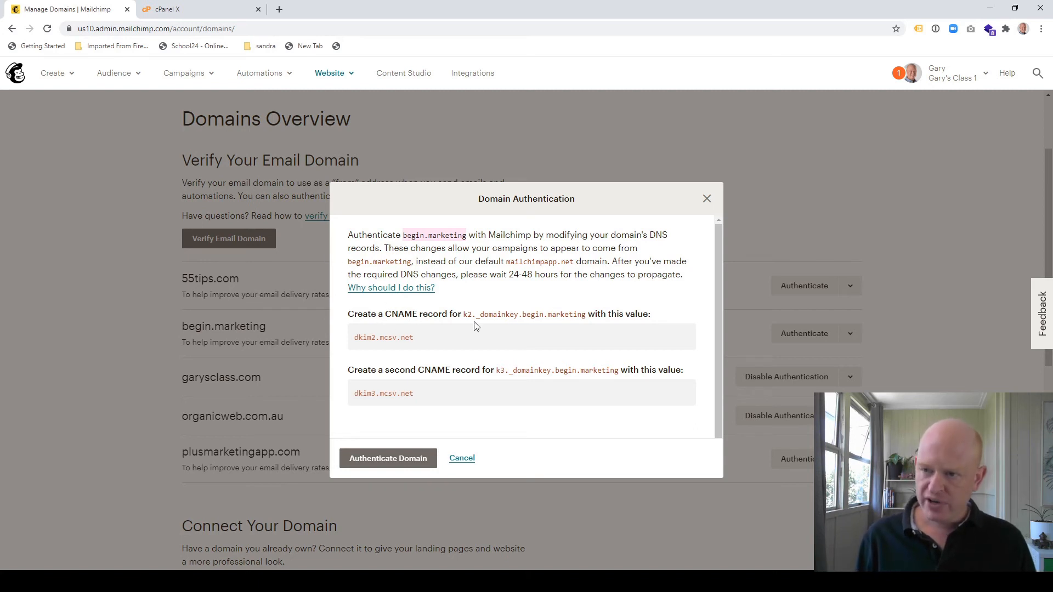
pyautogui.click(181, 12)
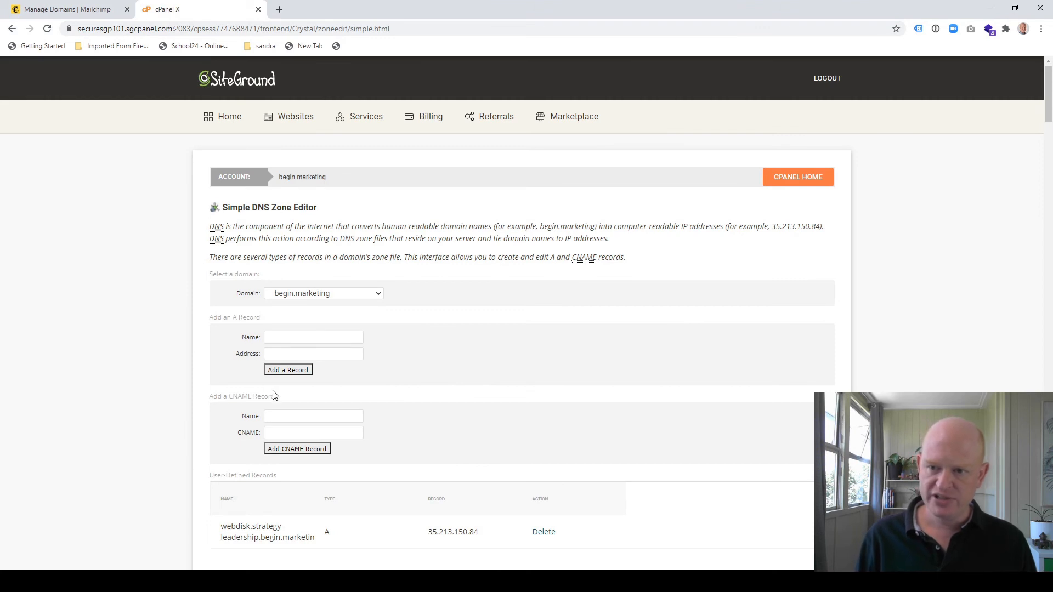
pyautogui.moveTo(279, 399); pyautogui.dragTo(209, 397)
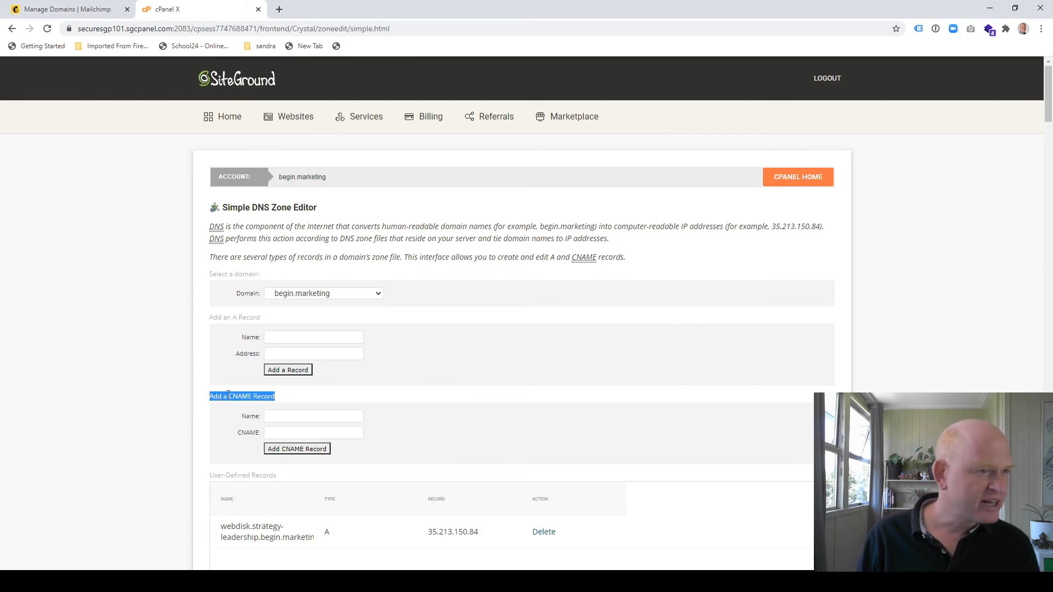
pyautogui.scroll(-1, 373, 384)
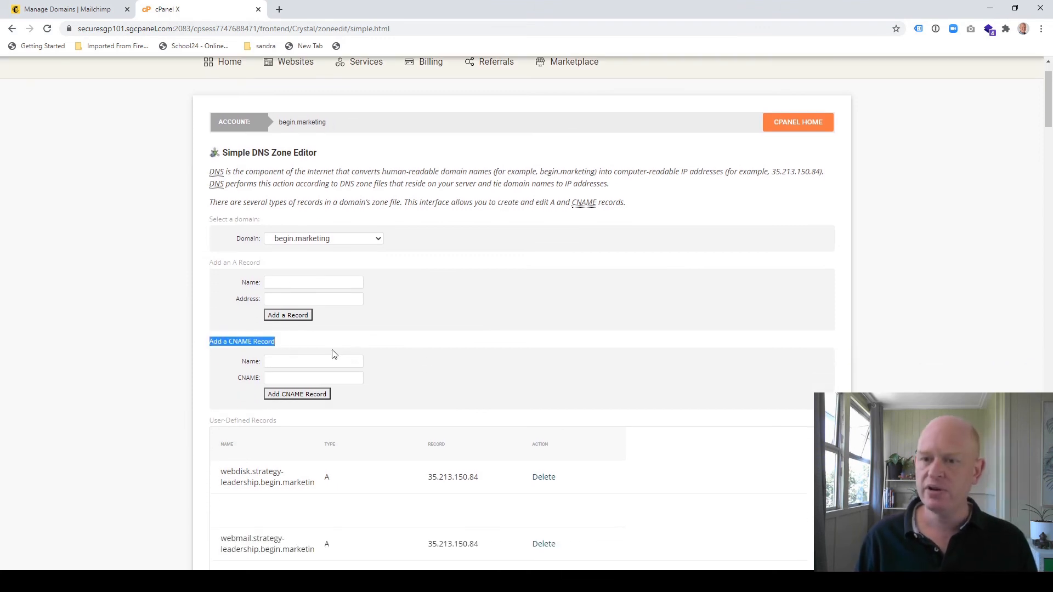
pyautogui.click(331, 366)
pyautogui.hotkey('ctrl', 'v')
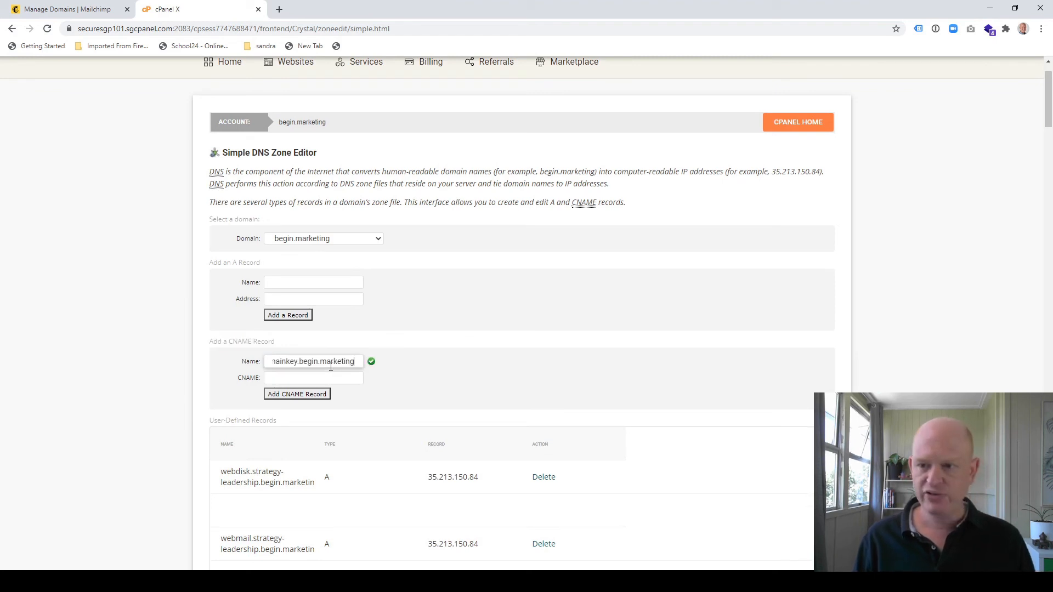
# - Copy dkim2.mcsv.net from Mailchimp into cPanel as the k2 record's CNAME value and add the record
pyautogui.click(35, 13)
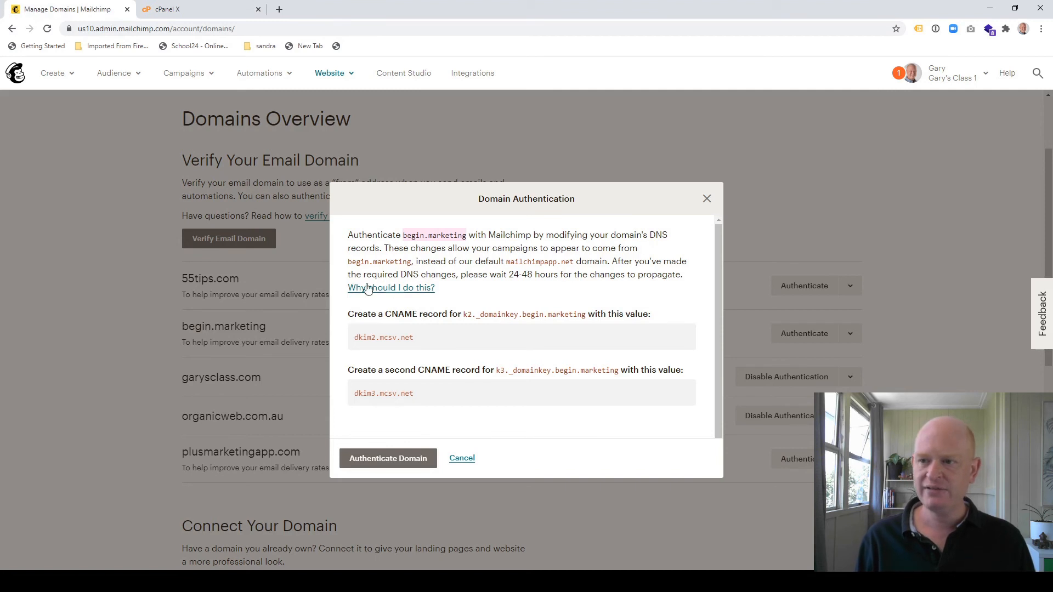
pyautogui.moveTo(430, 338); pyautogui.dragTo(355, 339)
pyautogui.hotkey('ctrl', 'c')
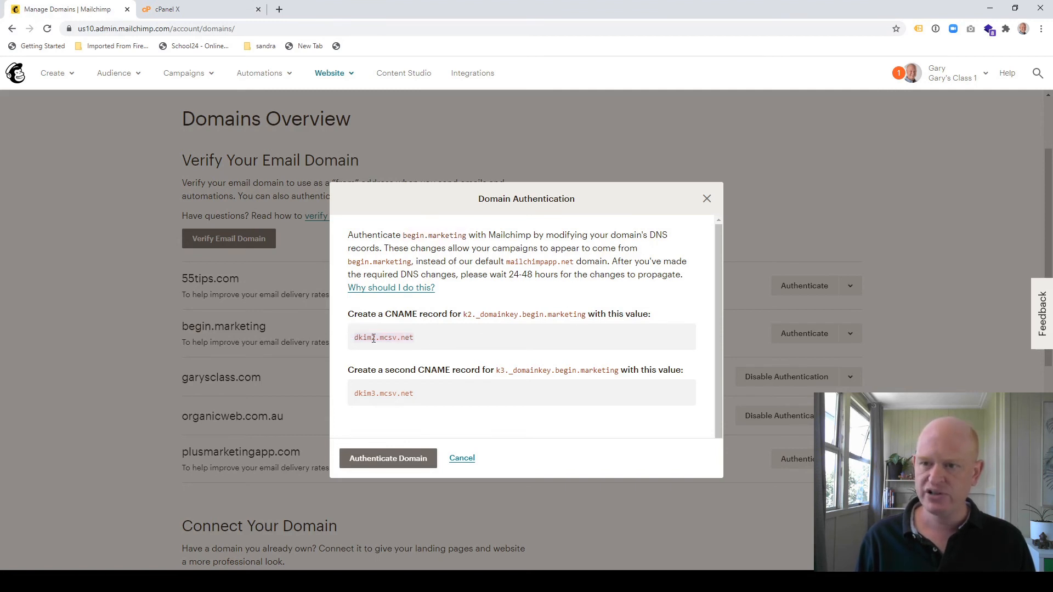
pyautogui.click(214, 10)
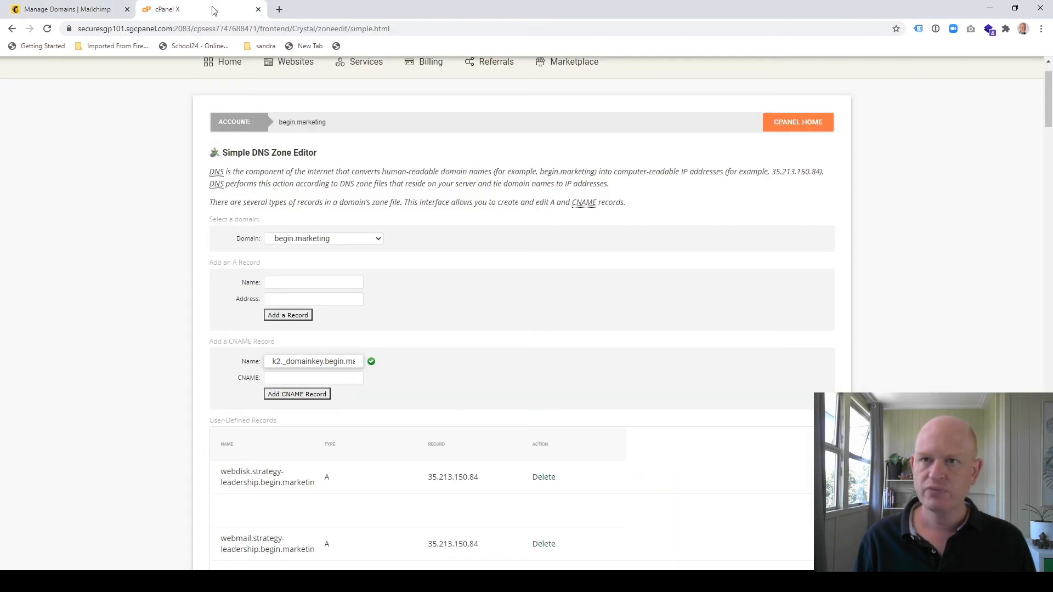
pyautogui.click(296, 378)
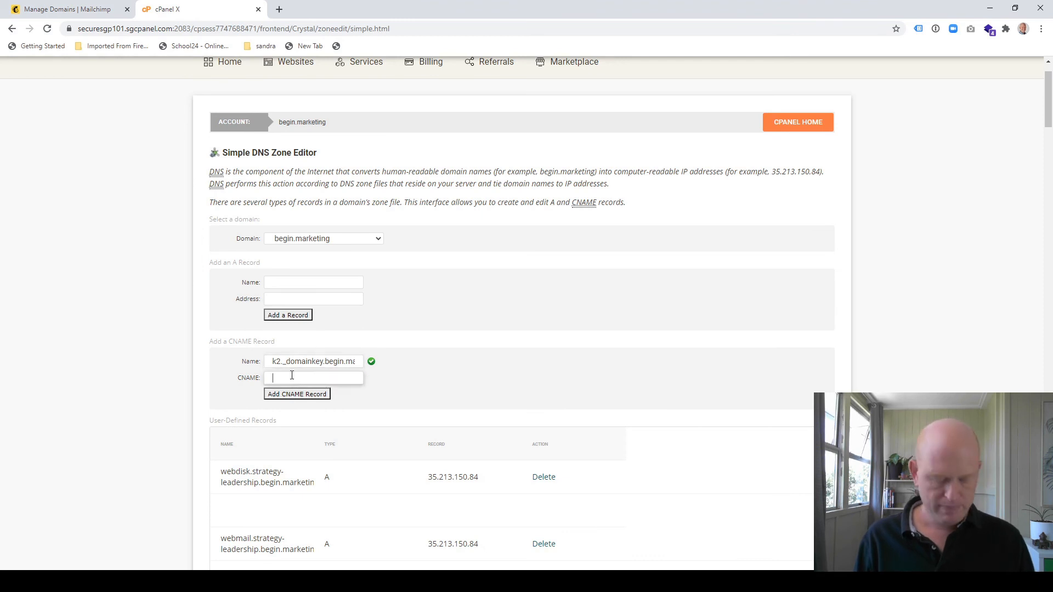
pyautogui.hotkey('ctrl', 'v')
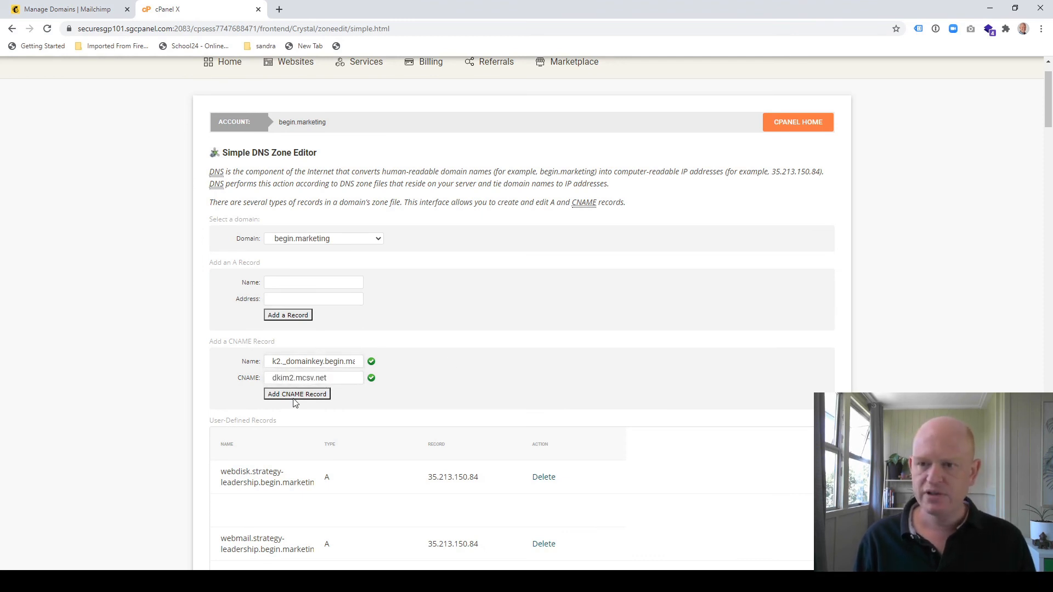
pyautogui.click(296, 396)
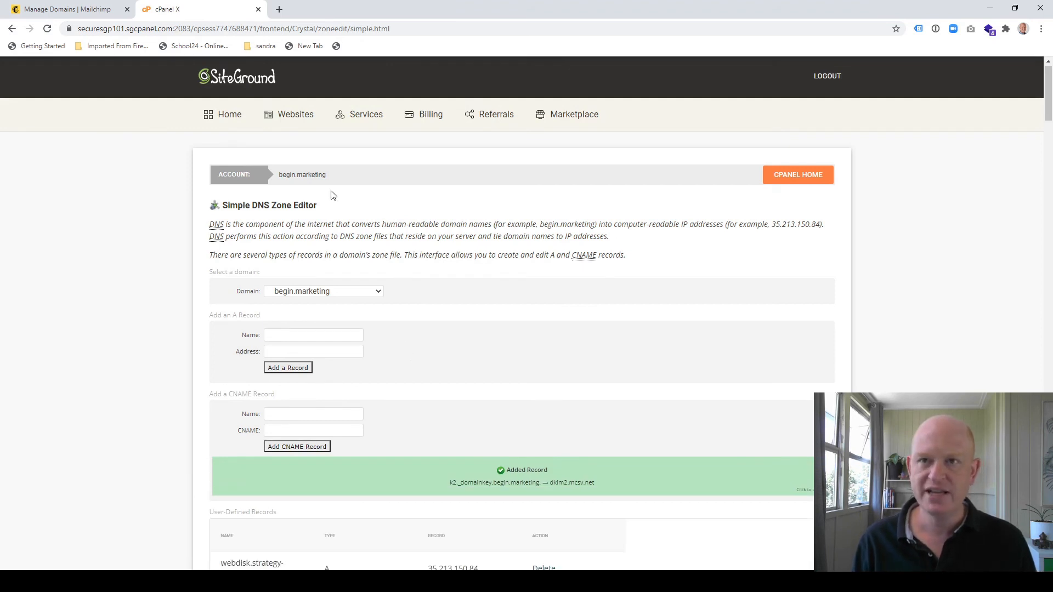
# - Copy k3._domainkey.begin.marketing from Mailchimp into cPanel as the name of a second CNAME record
pyautogui.click(97, 11)
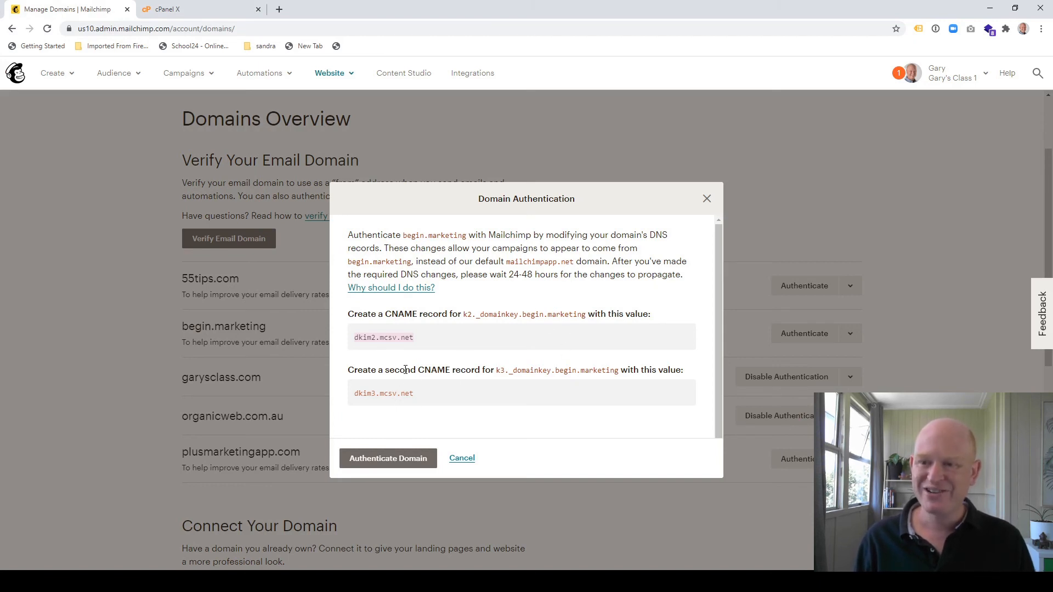
pyautogui.moveTo(619, 371); pyautogui.dragTo(496, 369)
pyautogui.hotkey('ctrl', 'c')
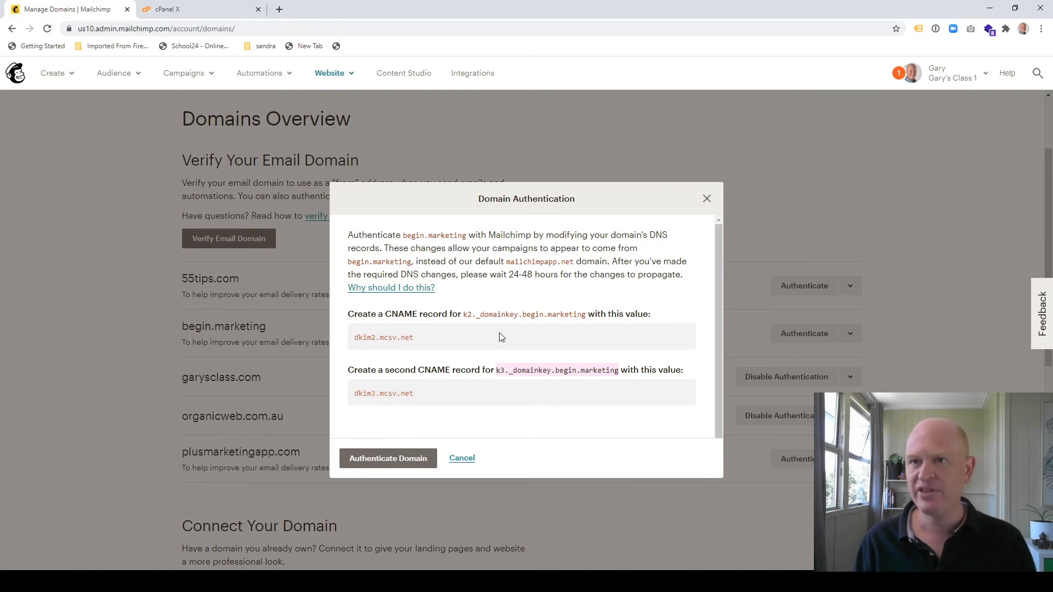
pyautogui.click(209, 10)
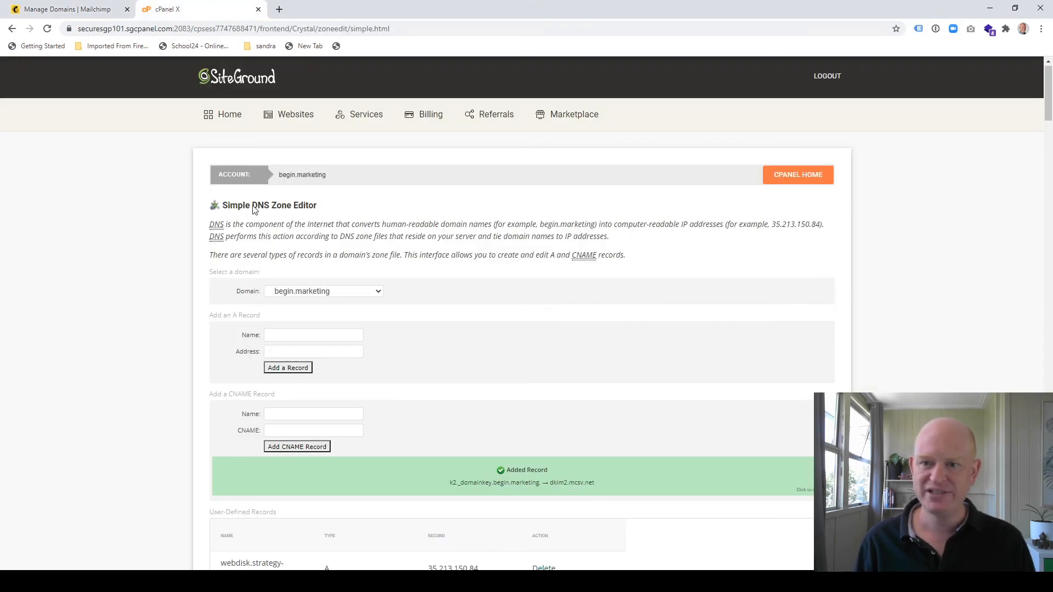
pyautogui.click(277, 413)
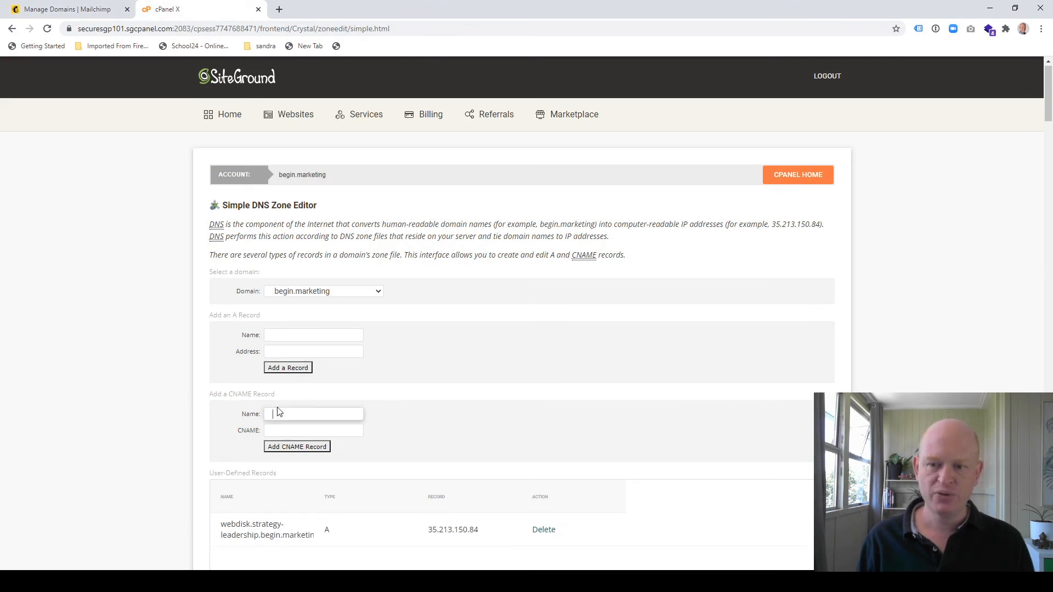
pyautogui.hotkey('ctrl', 'v')
pyautogui.click(473, 368)
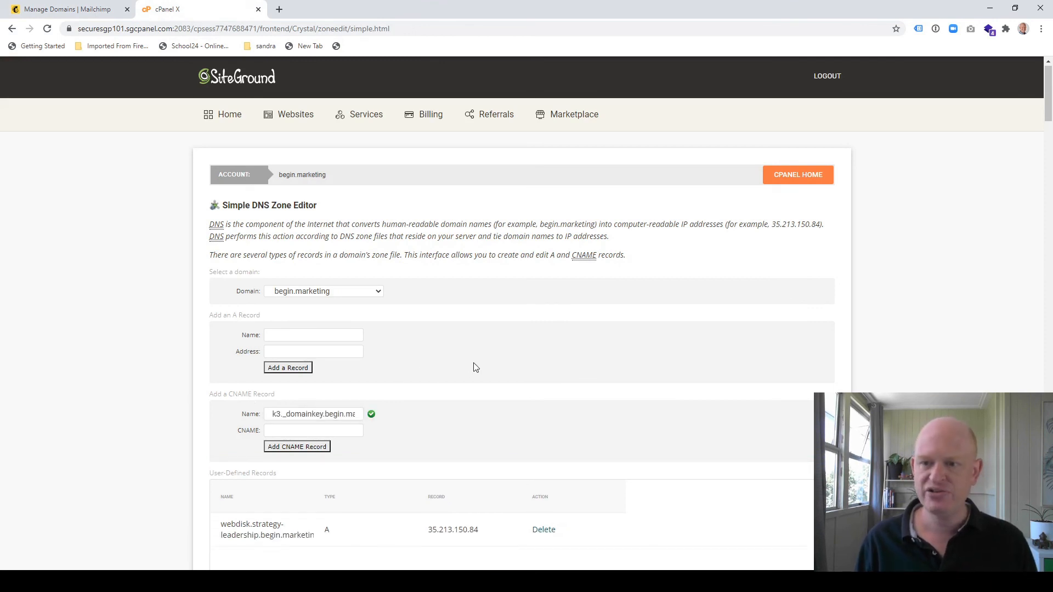
# - Copy dkim3.mcsv.net from Mailchimp into cPanel as the k3 record's CNAME value and add the record
pyautogui.click(77, 8)
pyautogui.moveTo(416, 395); pyautogui.dragTo(355, 399)
pyautogui.hotkey('ctrl', 'c')
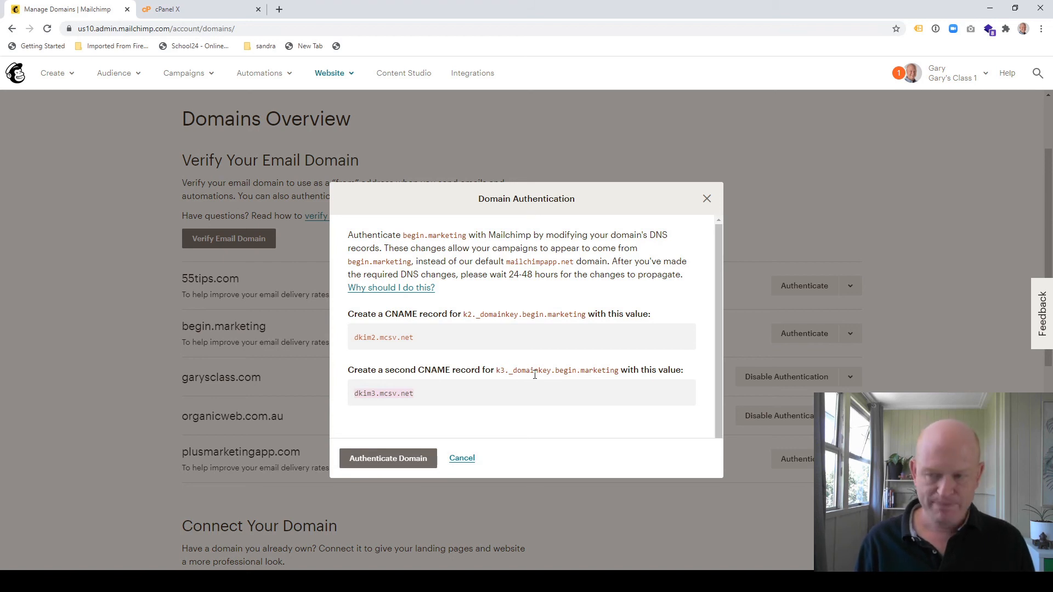
pyautogui.click(162, 10)
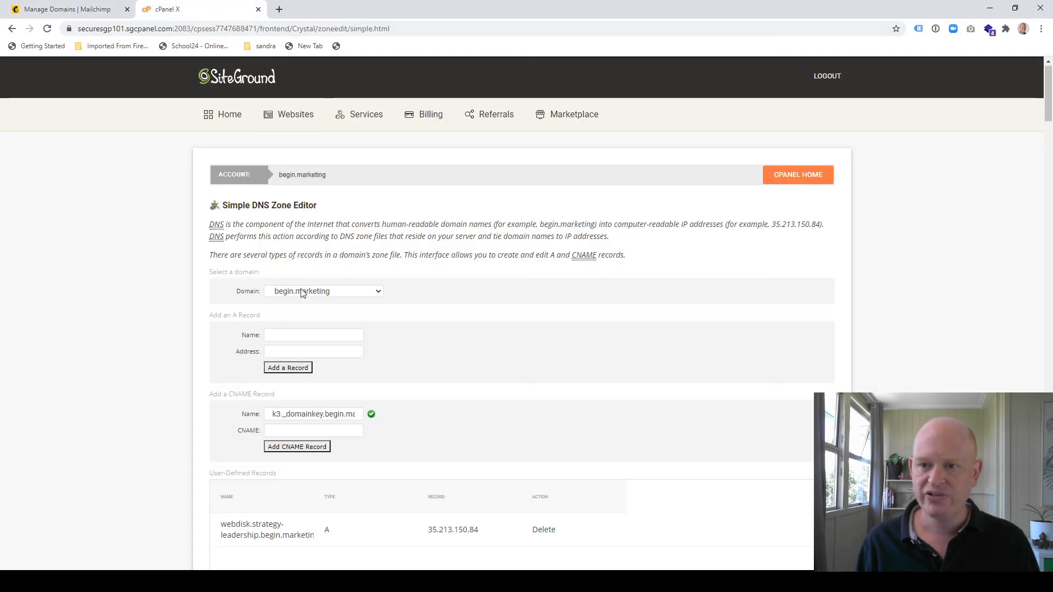
pyautogui.click(312, 433)
pyautogui.hotkey('ctrl', 'v')
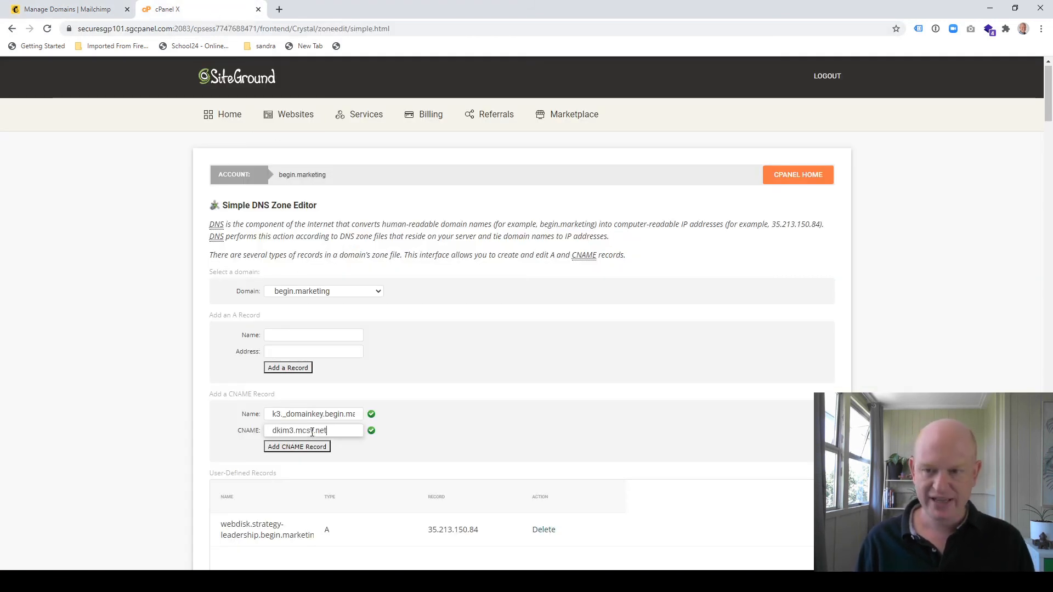
pyautogui.click(289, 450)
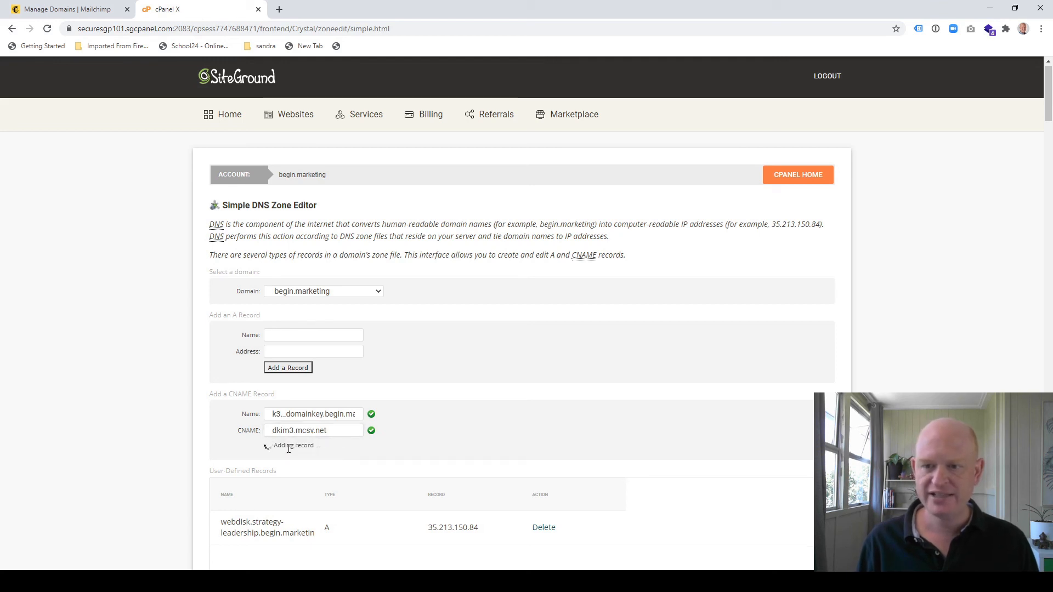
# - Return to Mailchimp, submit the authentication of begin.marketing and check its status in the domain list
pyautogui.click(57, 9)
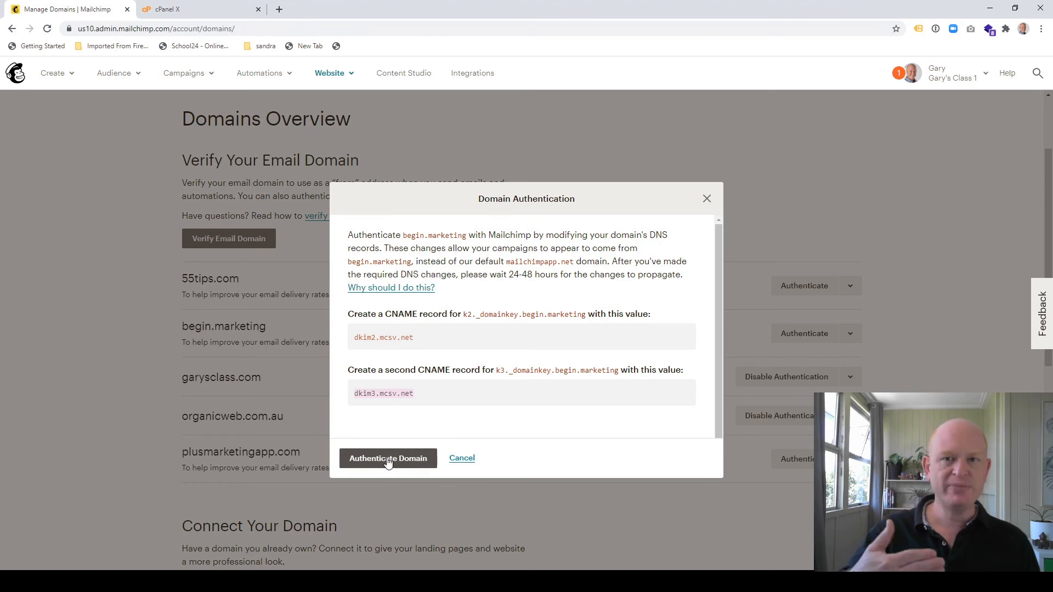
pyautogui.moveTo(509, 274); pyautogui.dragTo(538, 277)
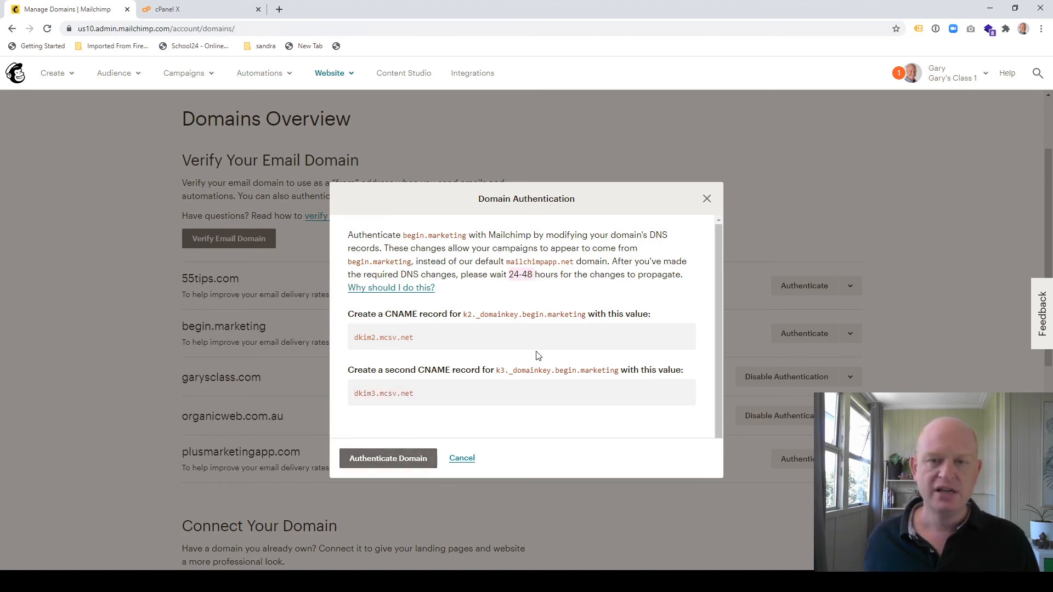
pyautogui.click(387, 460)
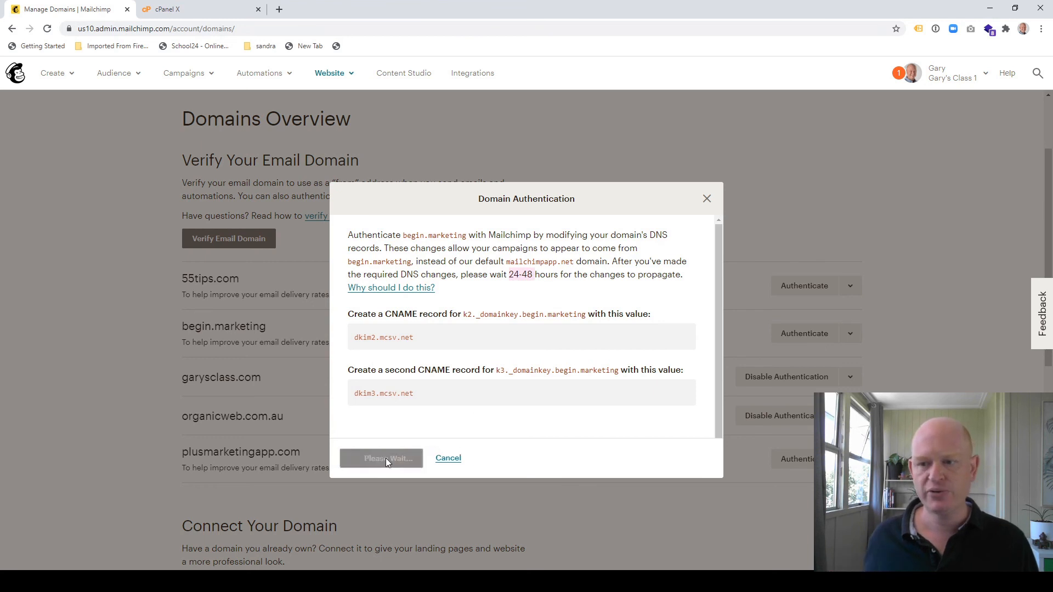
pyautogui.scroll(-2, 562, 335)
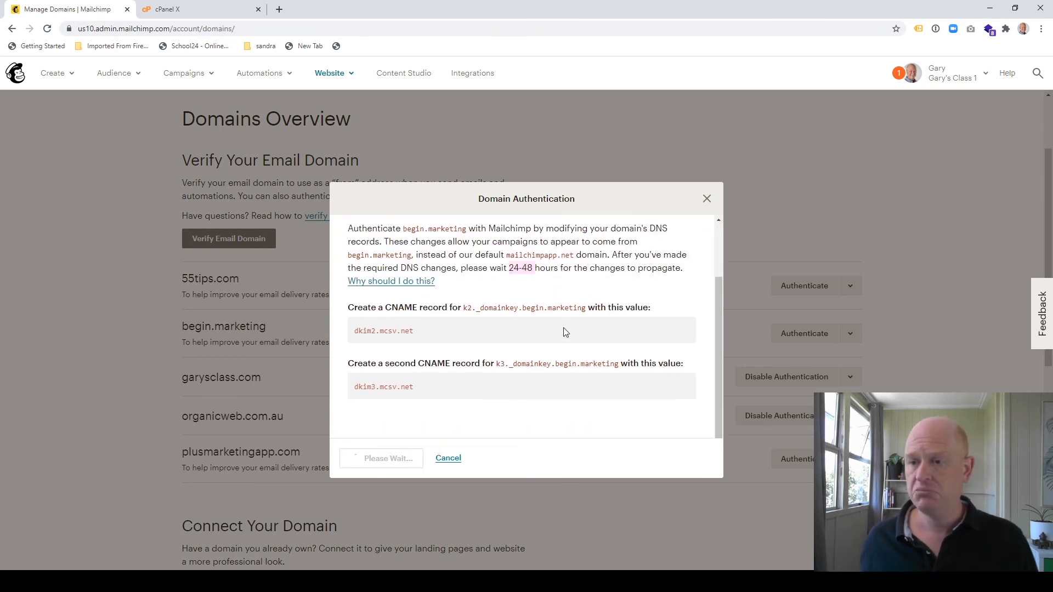
pyautogui.scroll(2, 566, 332)
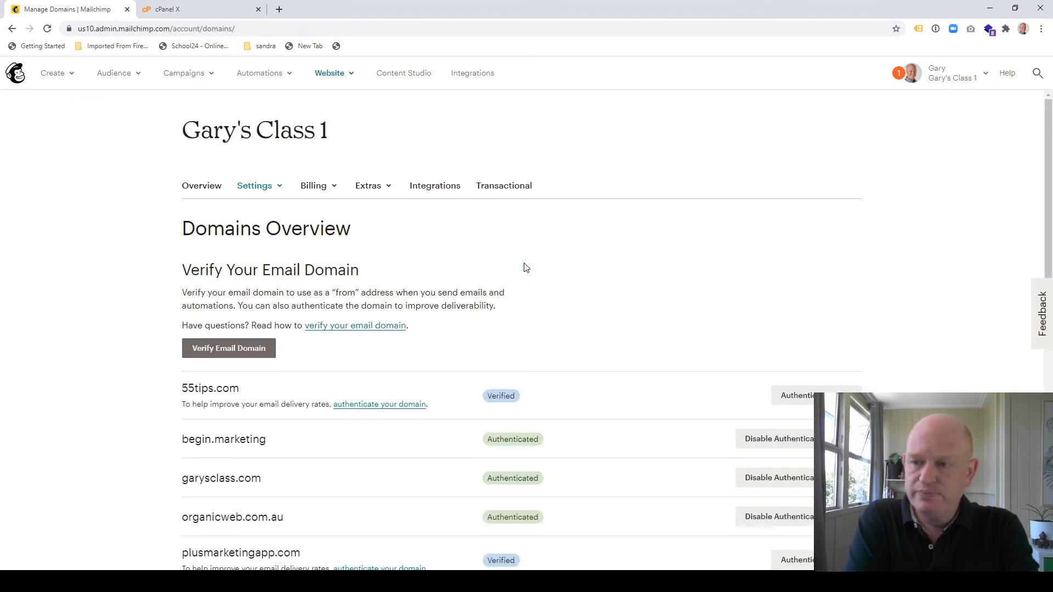
pyautogui.scroll(-2, 535, 346)
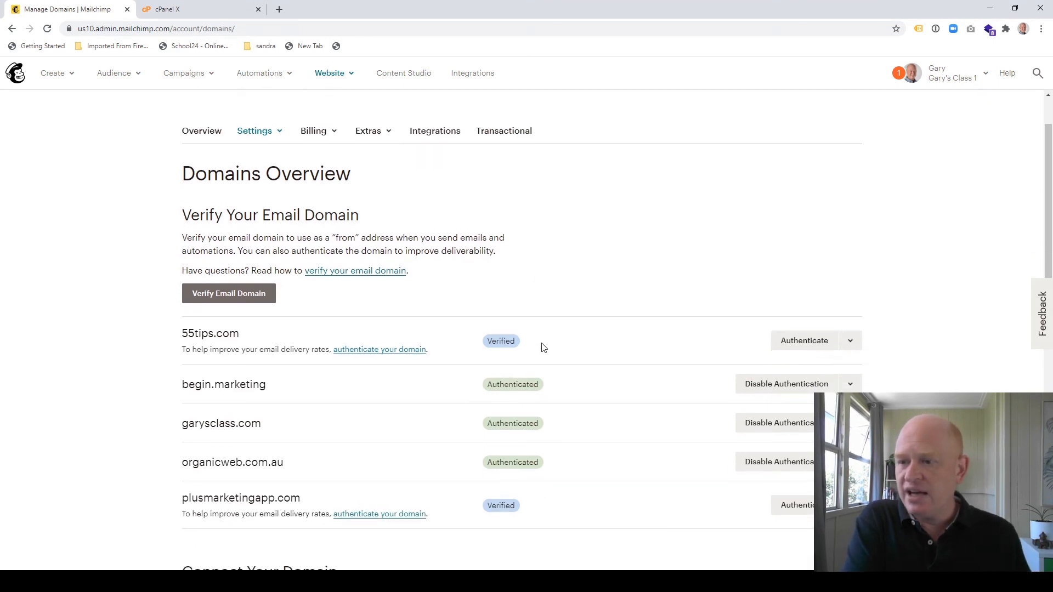